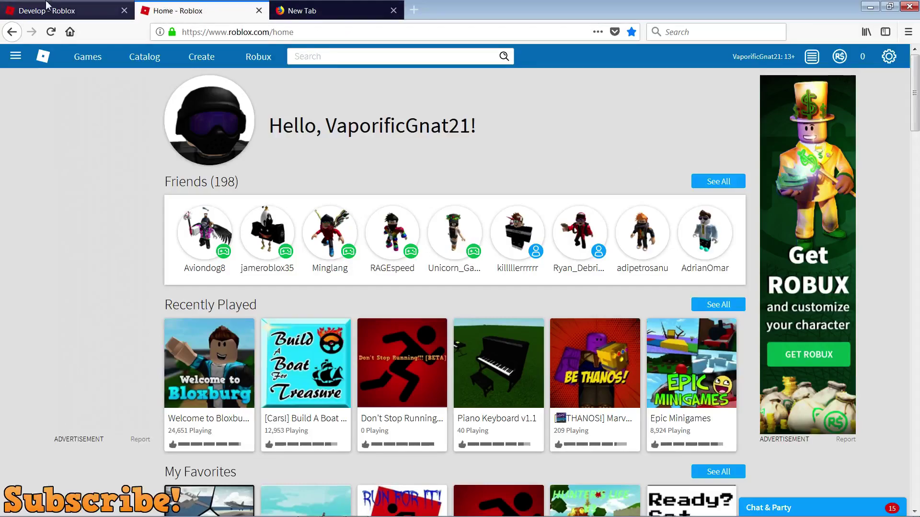
# Step: Close the extra Develop tab and open My Creations on the Develop page in the remaining tab
pyautogui.click(68, 17)
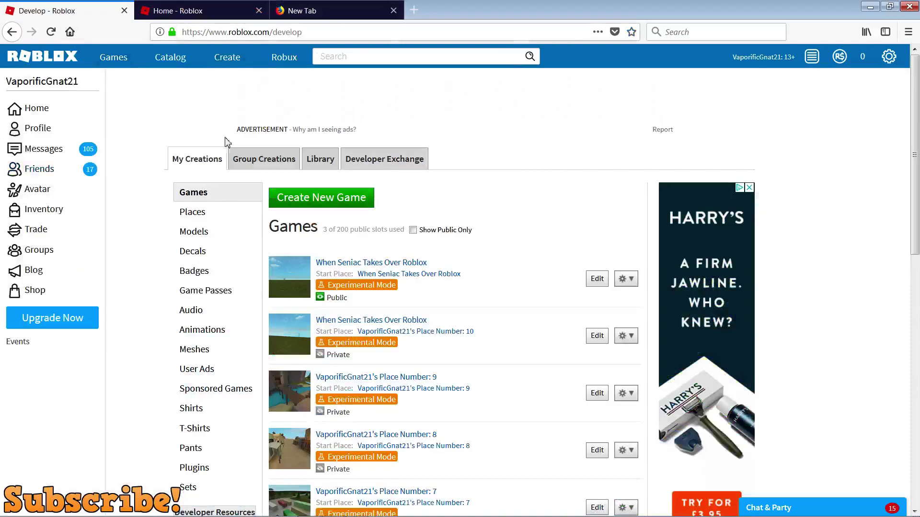
pyautogui.click(231, 58)
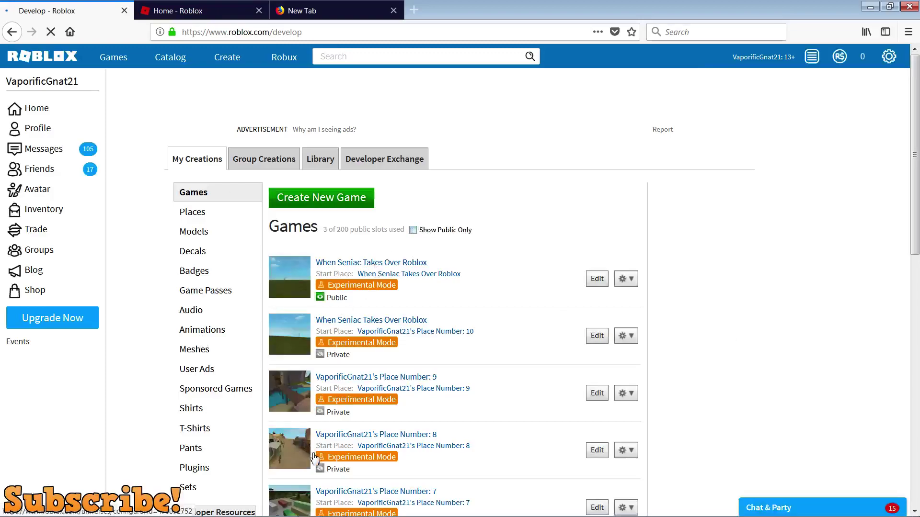
pyautogui.moveTo(312, 512)
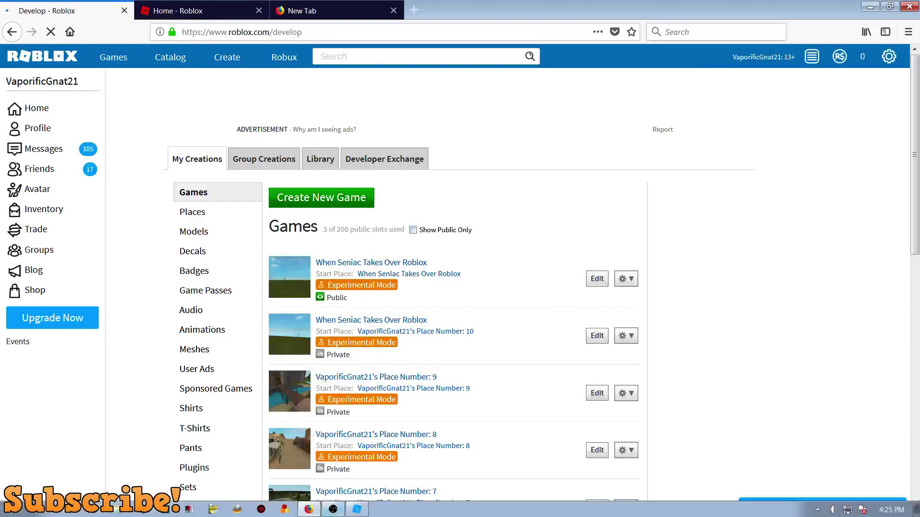
pyautogui.click(124, 10)
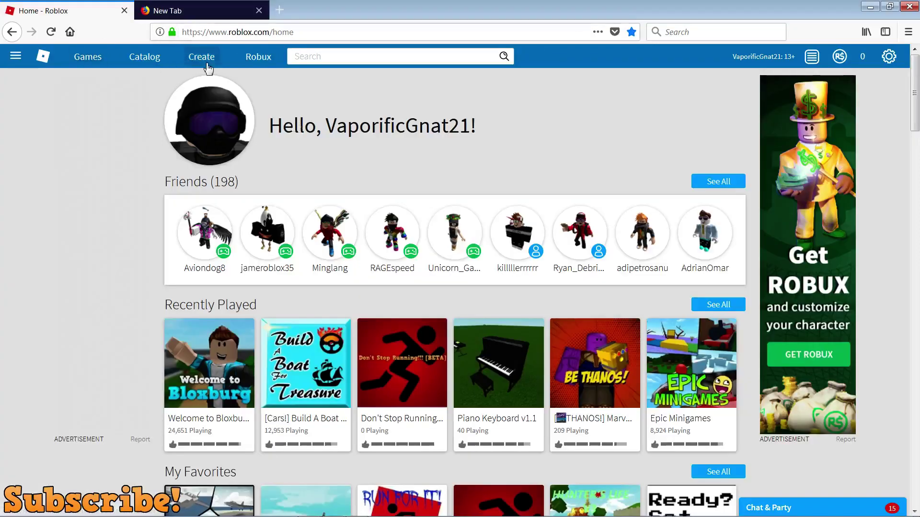
pyautogui.click(203, 61)
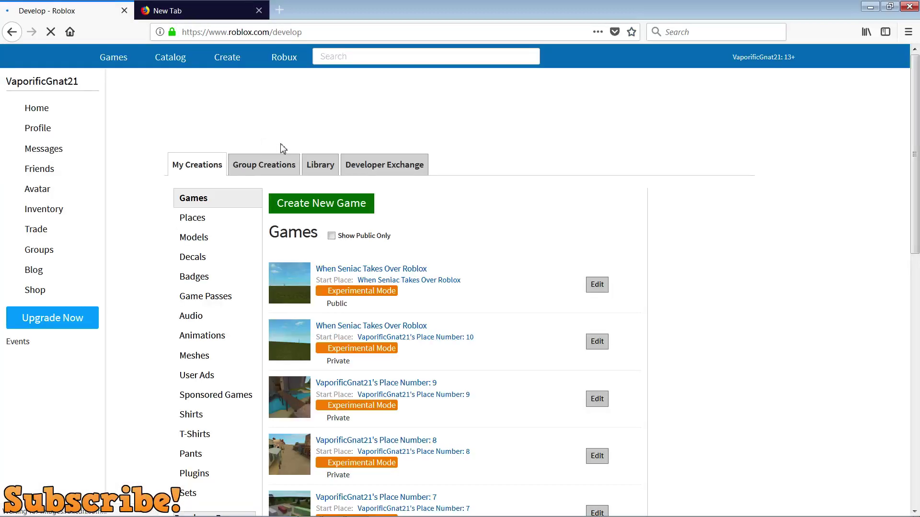
# Step: Browse the Library's Audio items to the free 'raining tacos' track
pyautogui.click(320, 166)
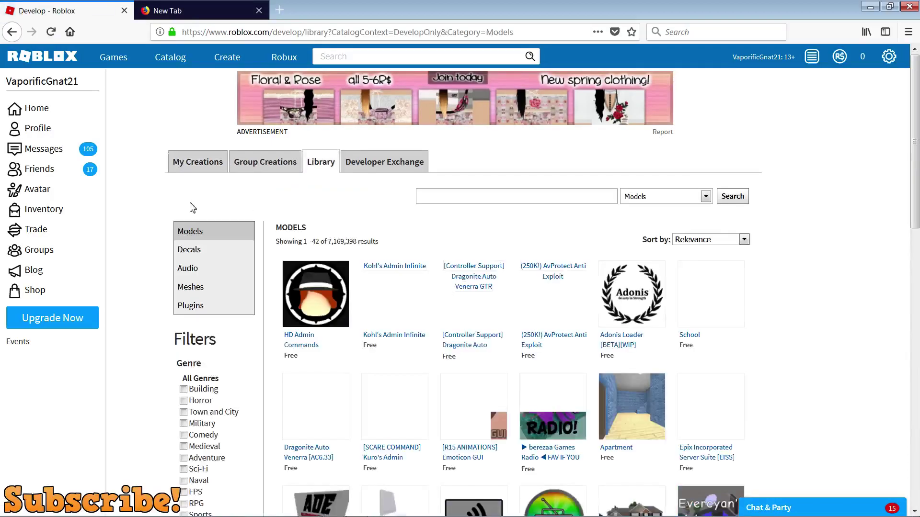
pyautogui.click(210, 270)
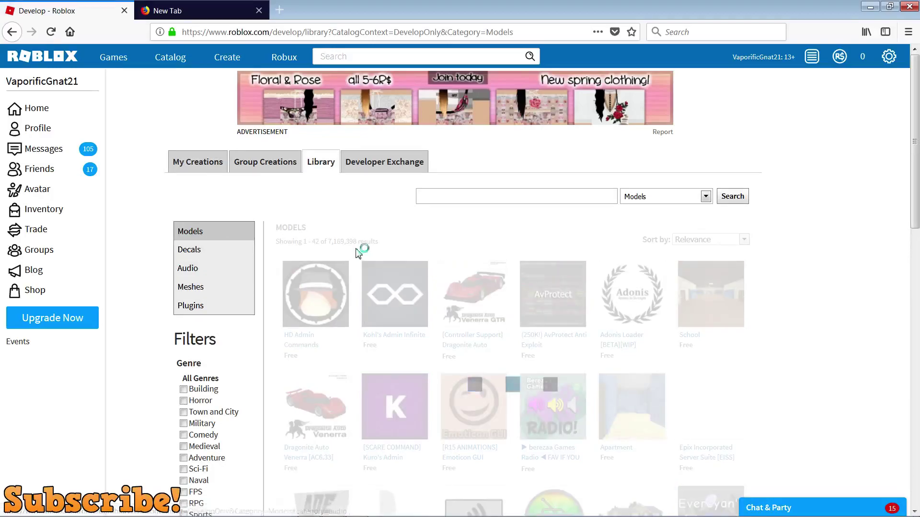
pyautogui.scroll(-3, 521, 232)
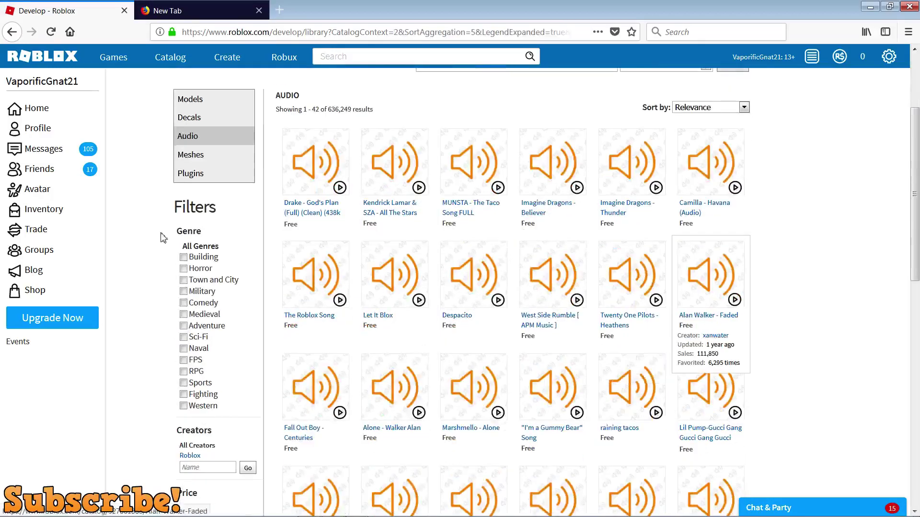
pyautogui.scroll(-1, 693, 353)
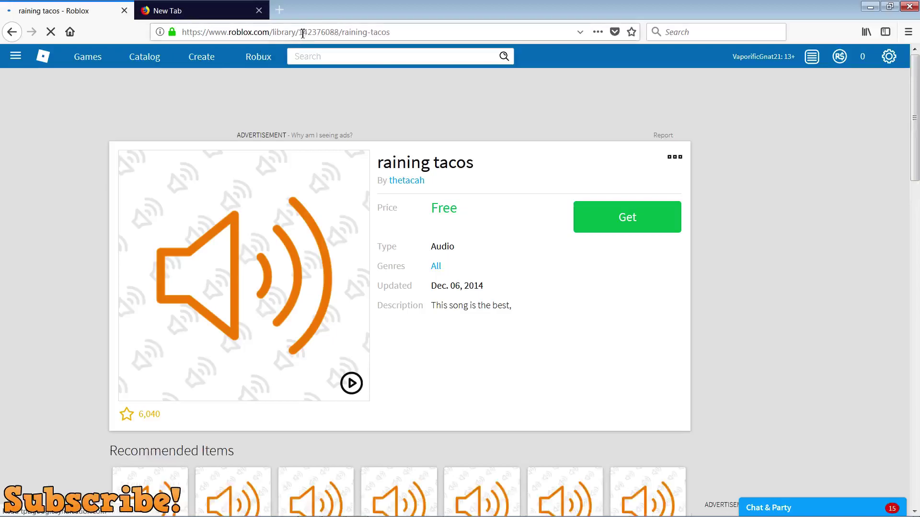
# Step: Copy the asset ID 142376088 from the raining tacos page address
pyautogui.moveTo(301, 32); pyautogui.dragTo(341, 32)
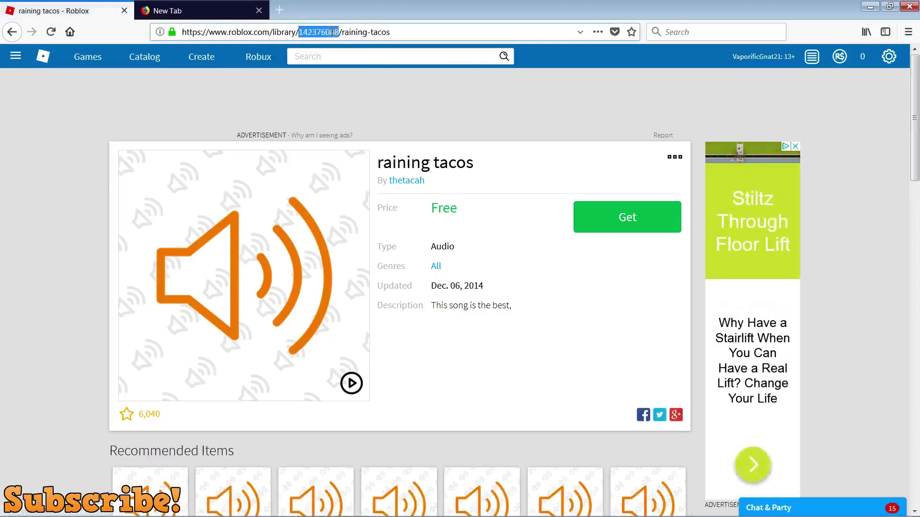
pyautogui.rightClick(327, 32)
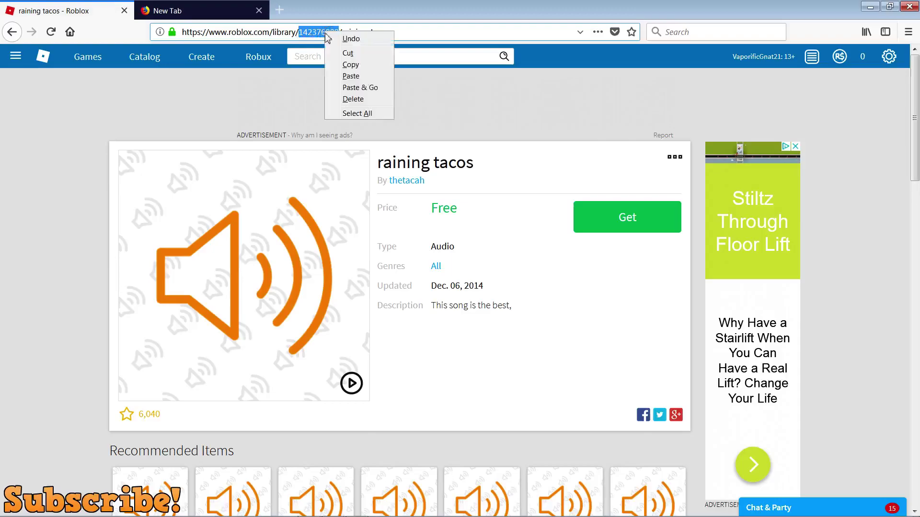
pyautogui.click(350, 67)
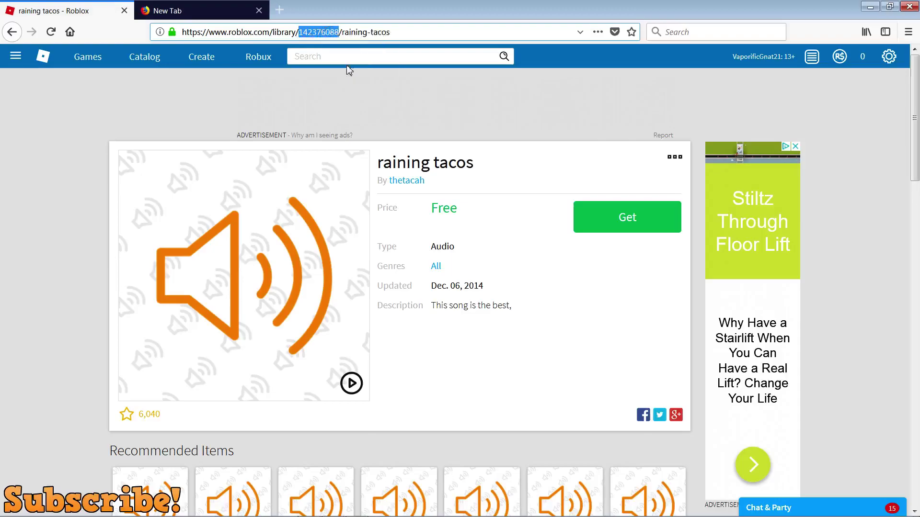
pyautogui.click(286, 115)
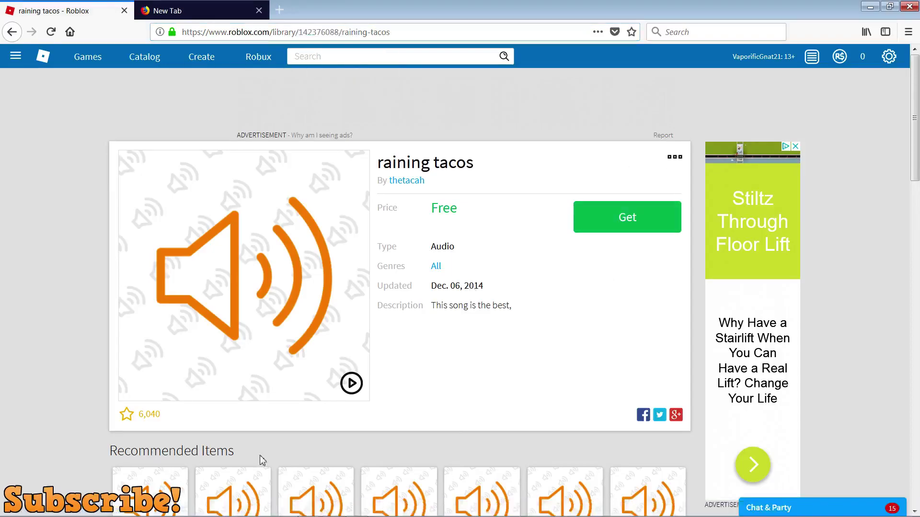
# Step: In Studio, hide the Game panel and show the Explorer and Properties panels
pyautogui.click(357, 508)
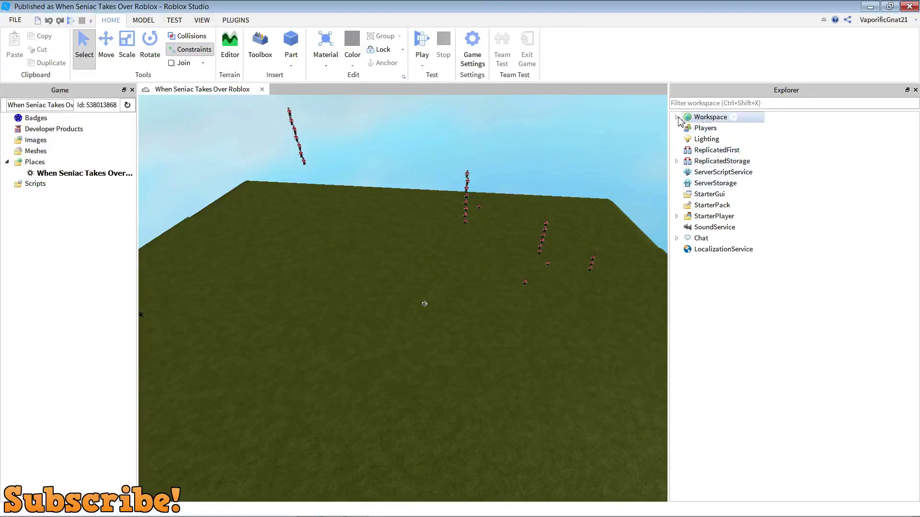
pyautogui.click(202, 19)
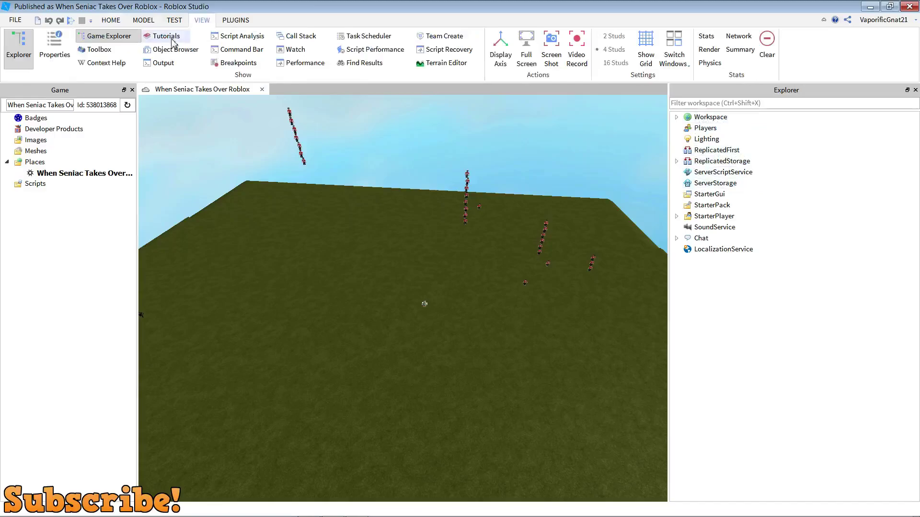
pyautogui.click(22, 48)
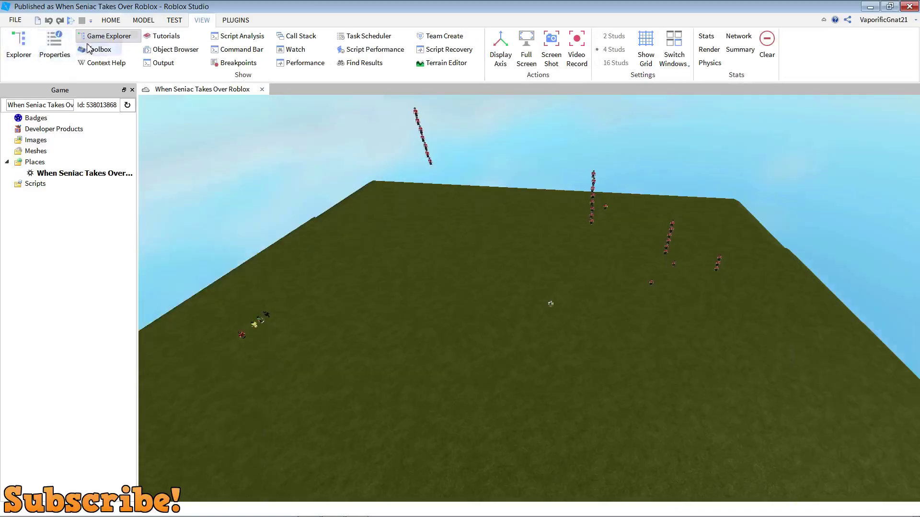
pyautogui.click(103, 36)
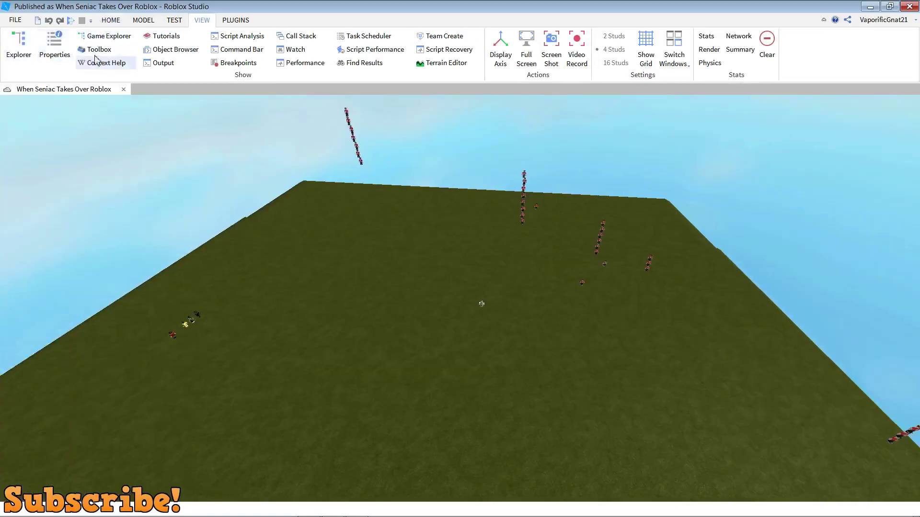
pyautogui.click(18, 51)
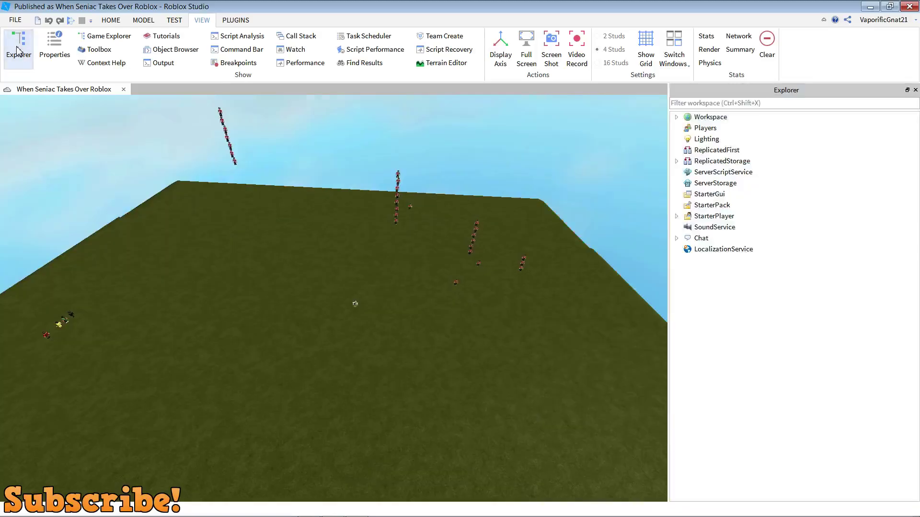
pyautogui.click(59, 53)
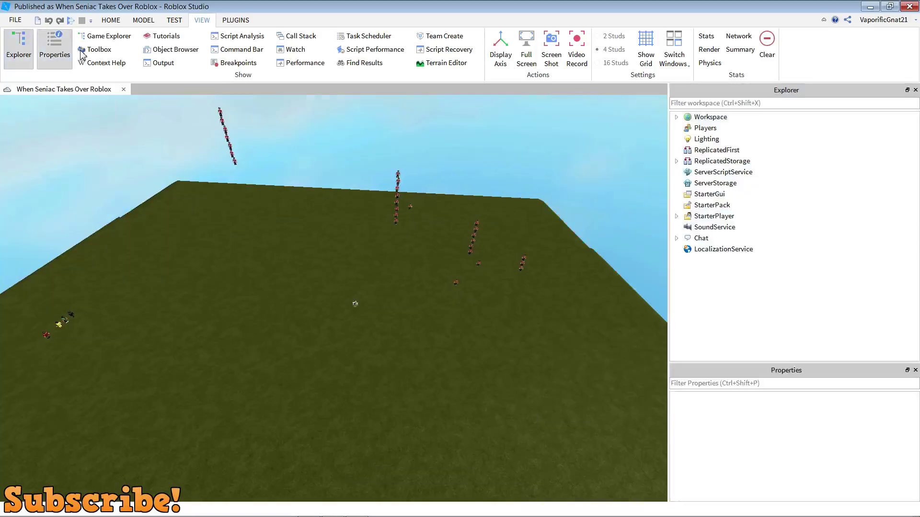
# Step: Insert a new Sound object into Workspace
pyautogui.click(712, 118)
pyautogui.rightClick(700, 117)
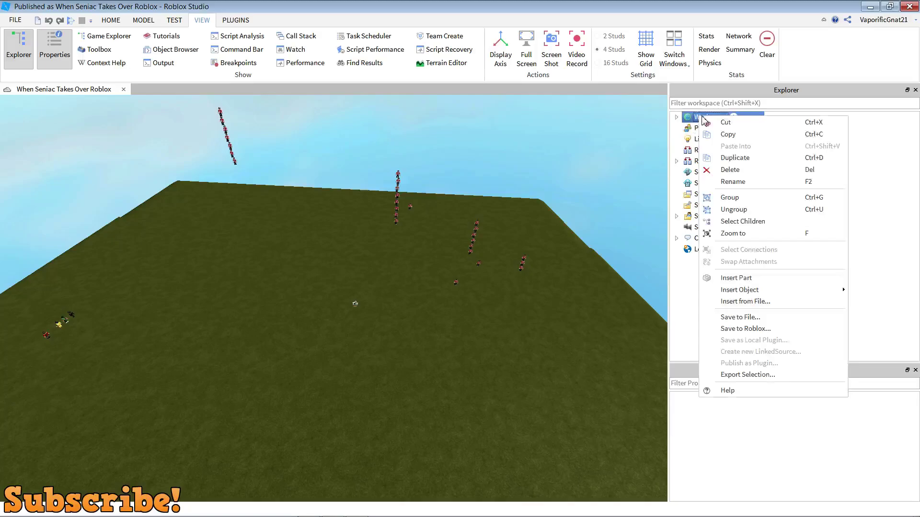
pyautogui.moveTo(768, 292)
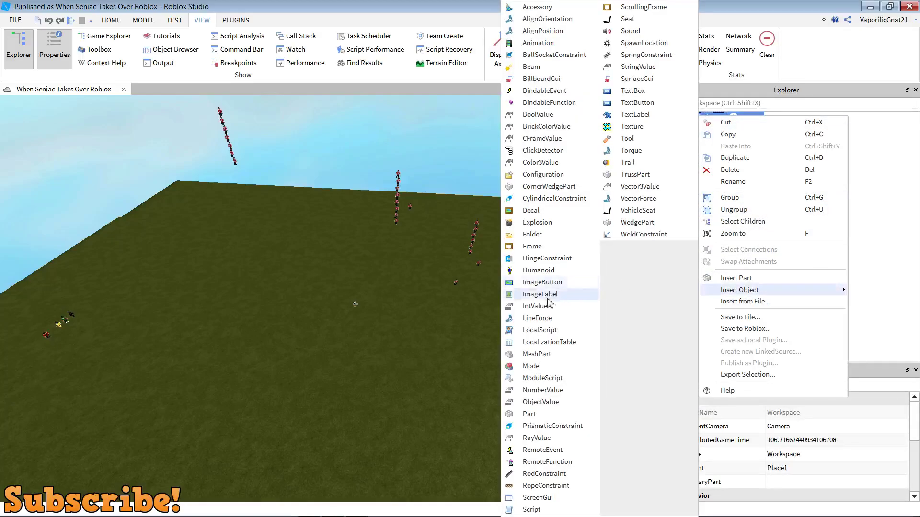
pyautogui.click(622, 31)
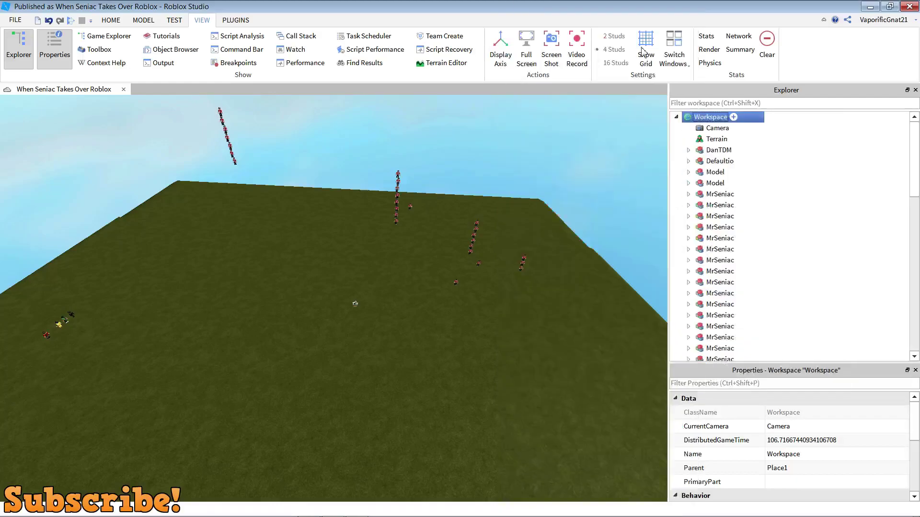
# Step: Select the new Sound and scroll its Properties down to the empty SoundId field
pyautogui.click(710, 151)
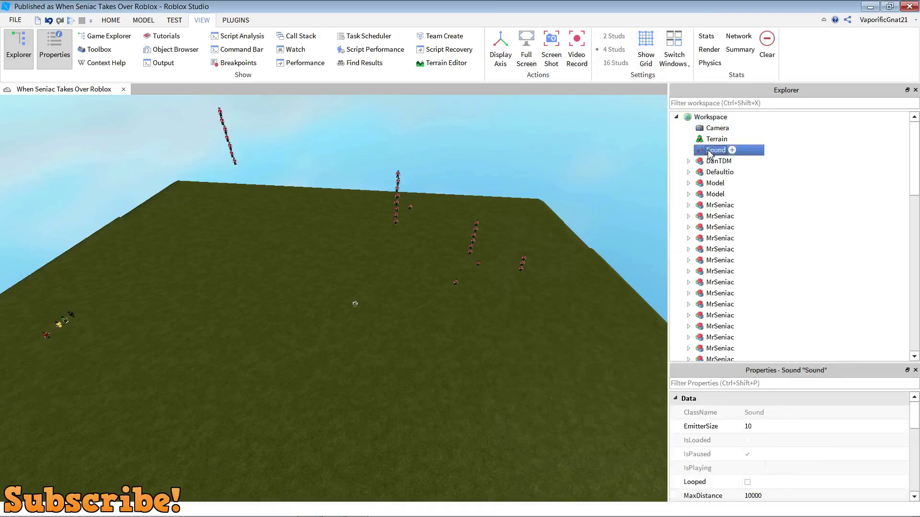
pyautogui.scroll(-2, 803, 430)
pyautogui.scroll(2, 800, 431)
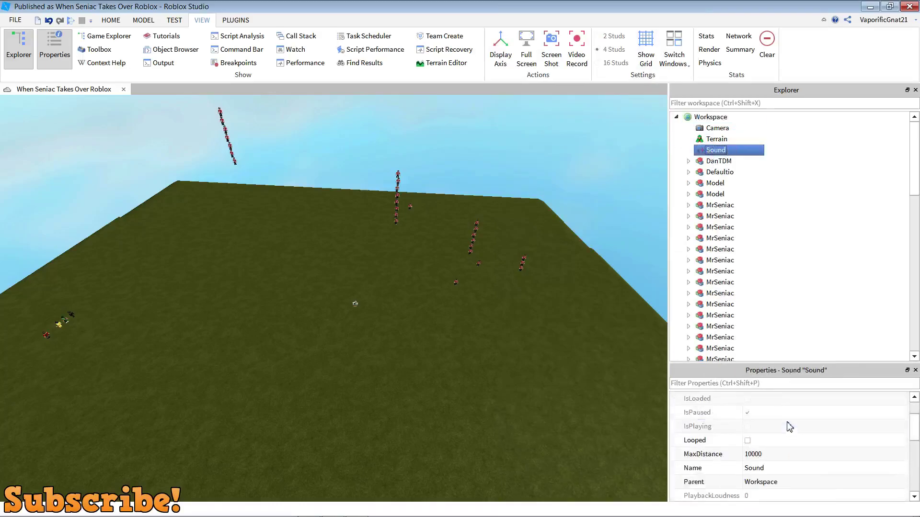
pyautogui.scroll(-1, 796, 443)
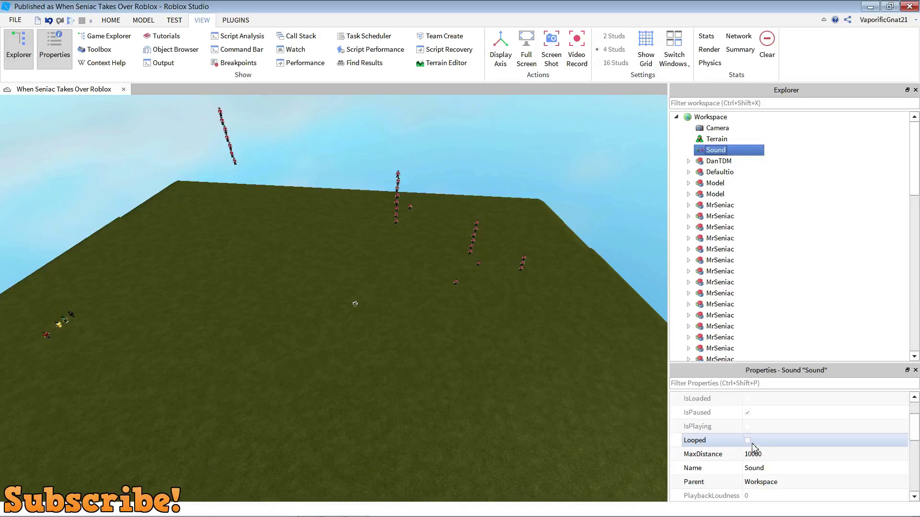
pyautogui.scroll(-2, 749, 446)
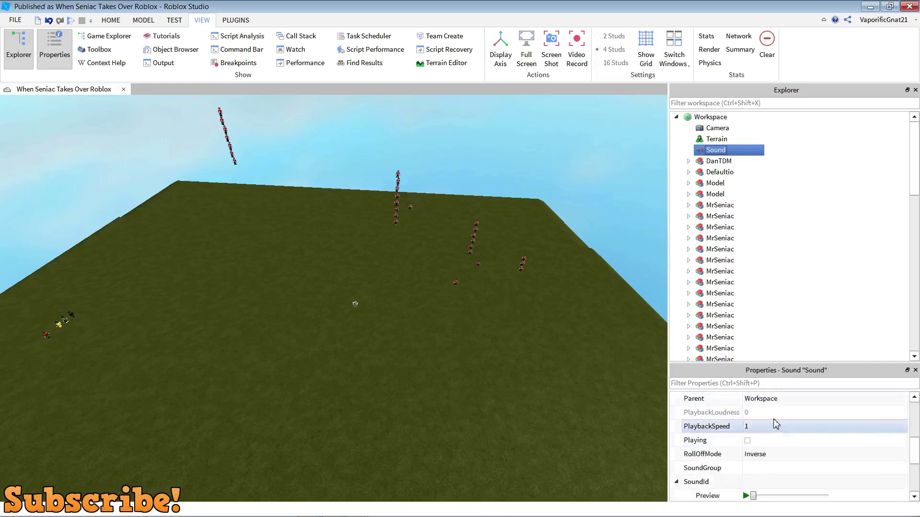
# Step: Paste the audio ID 142376088 into the Sound's SoundId property
pyautogui.scroll(-2, 766, 429)
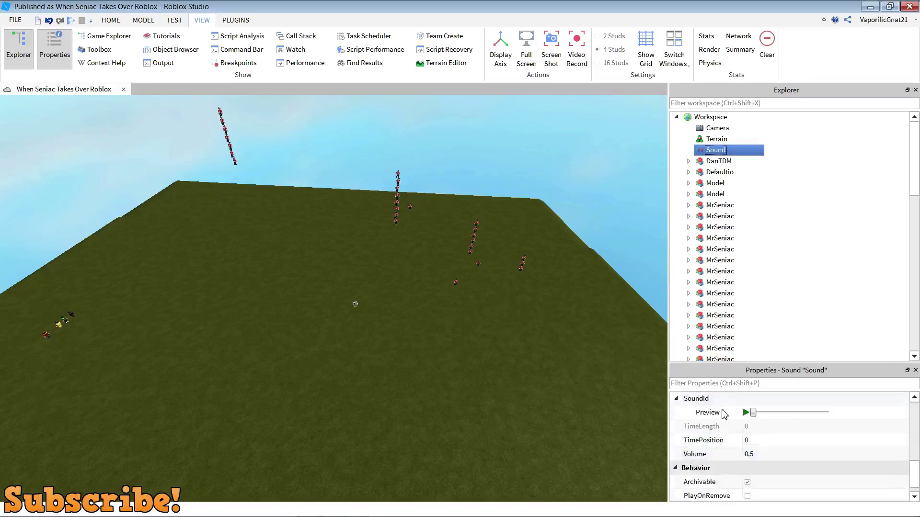
pyautogui.click(779, 398)
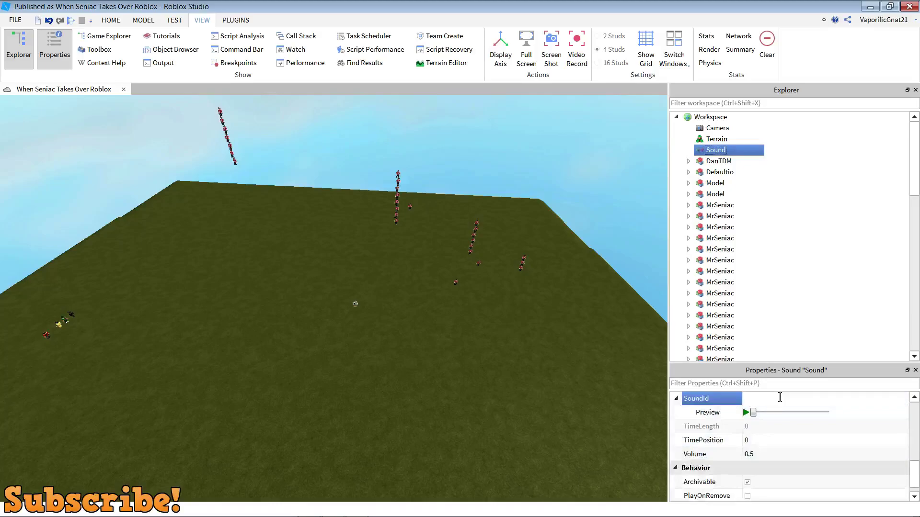
pyautogui.hotkey('ctrl', 'v')
pyautogui.click(637, 401)
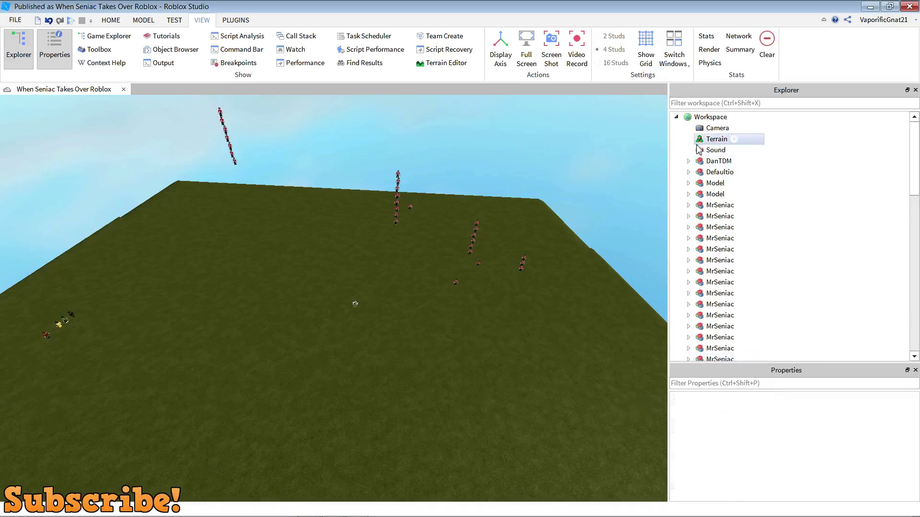
# Step: Re-enter SoundId 142376088, preview the sound playing, and check its Volume
pyautogui.click(713, 150)
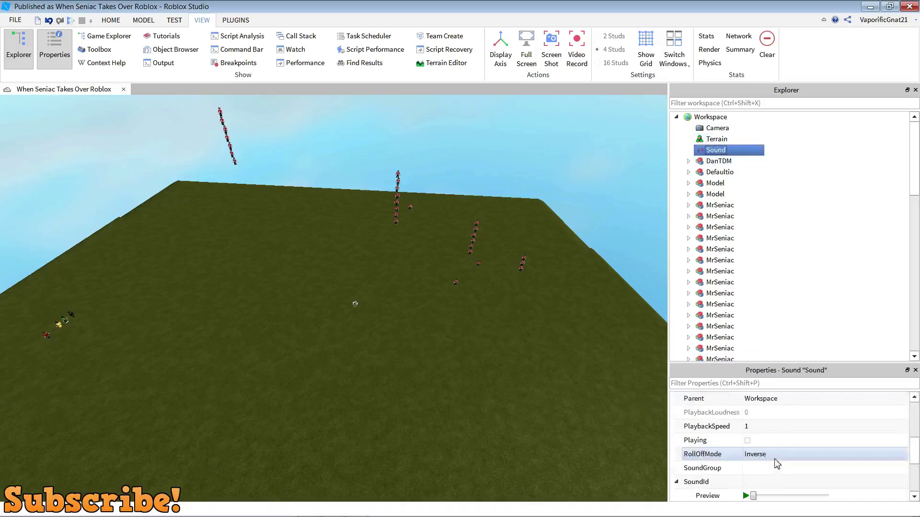
pyautogui.scroll(-3, 776, 464)
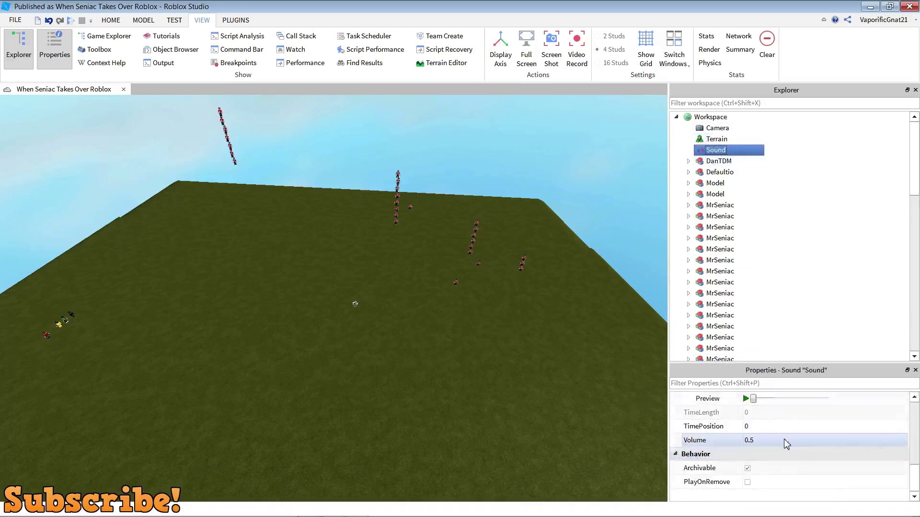
pyautogui.scroll(1, 786, 443)
pyautogui.click(755, 426)
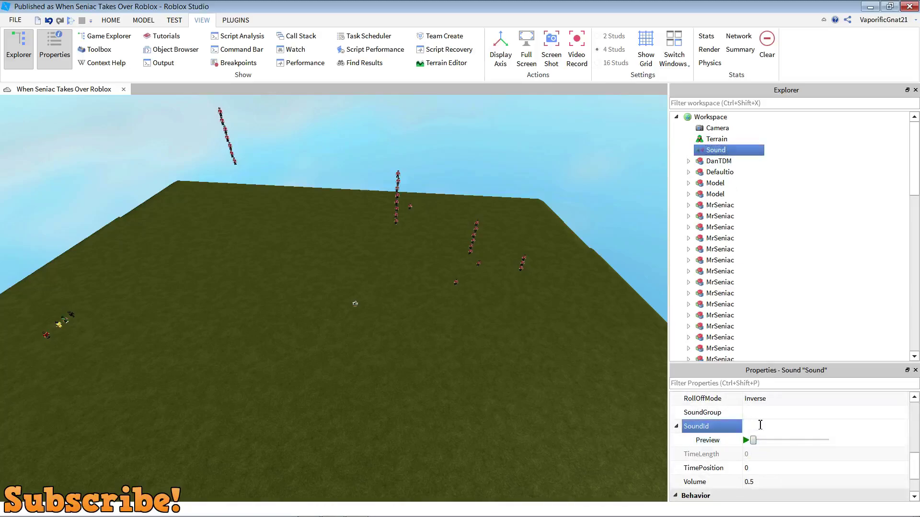
pyautogui.hotkey('ctrl', 'v')
pyautogui.click(746, 440)
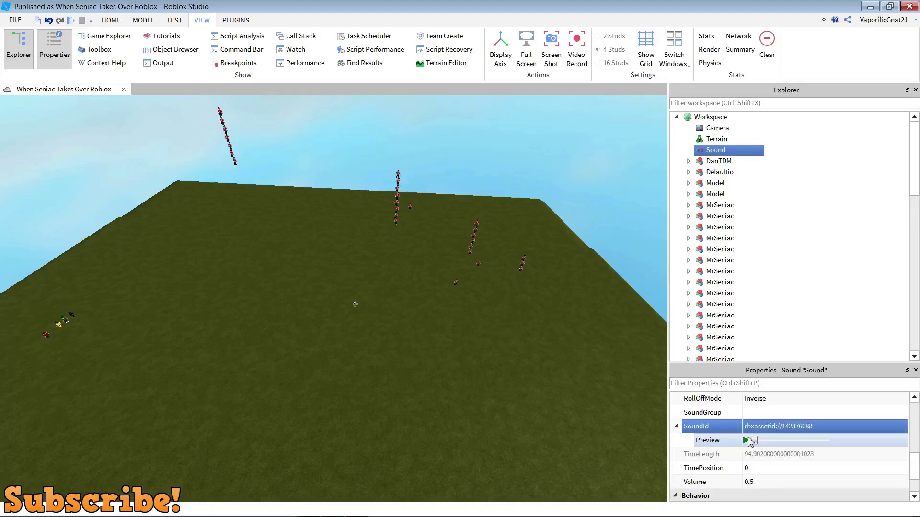
pyautogui.scroll(-1, 729, 452)
pyautogui.click(768, 437)
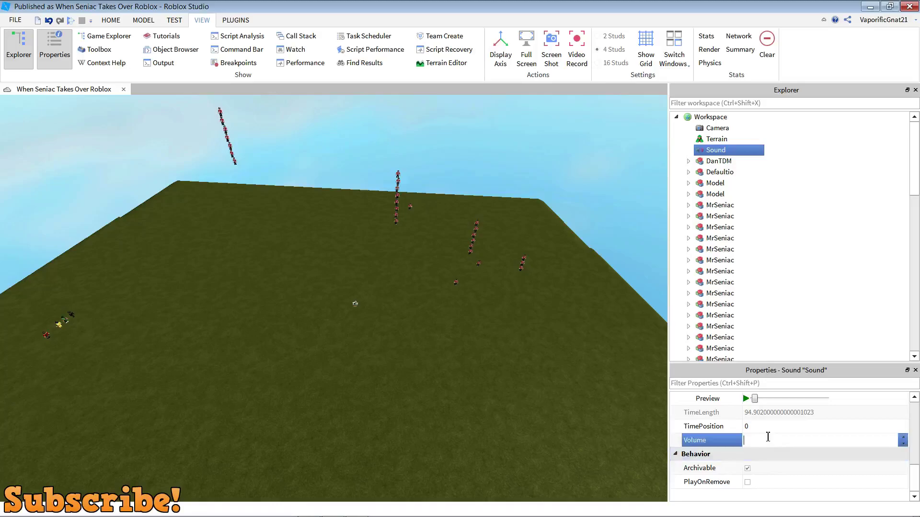
pyautogui.click(471, 394)
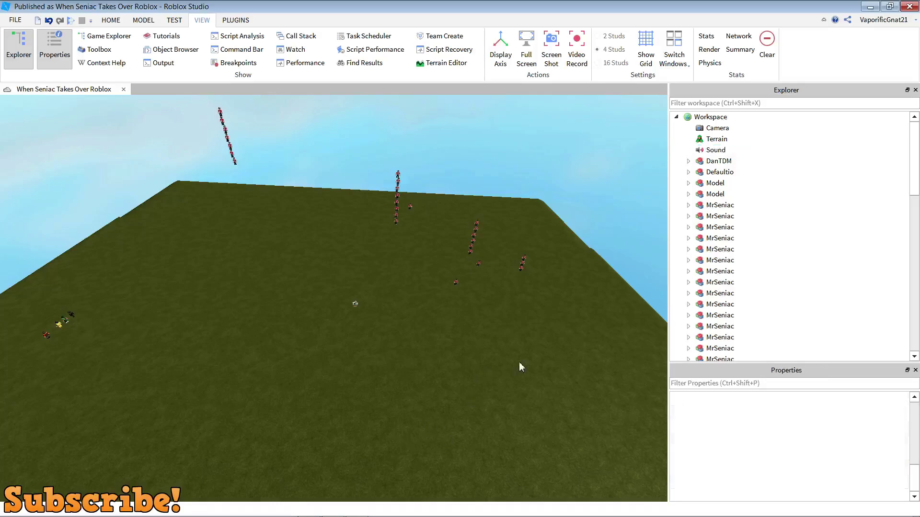
# Step: Collapse Workspace and insert a new Script under StarterGui
pyautogui.click(685, 118)
pyautogui.click(676, 118)
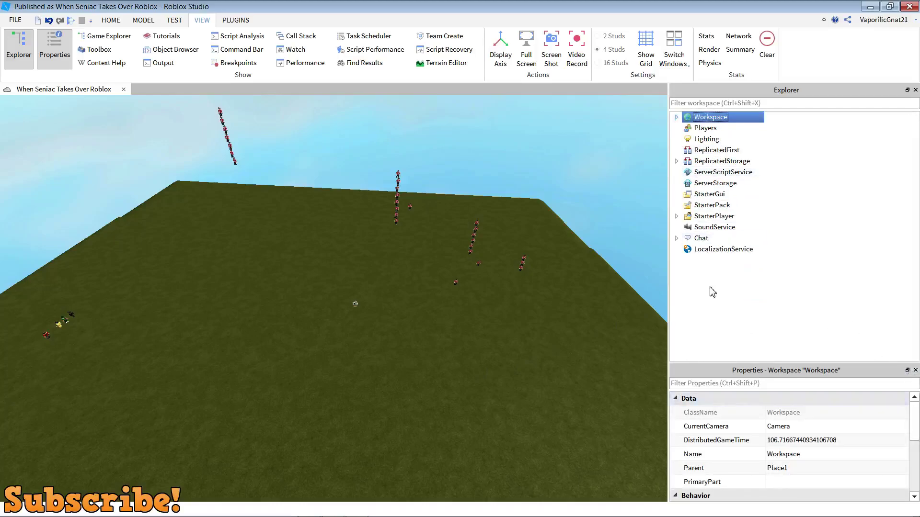
pyautogui.click(716, 197)
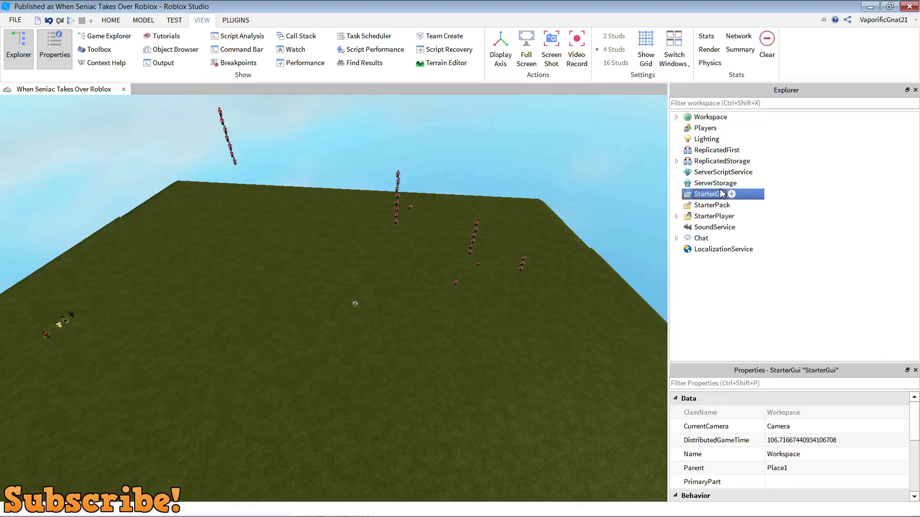
pyautogui.rightClick(716, 198)
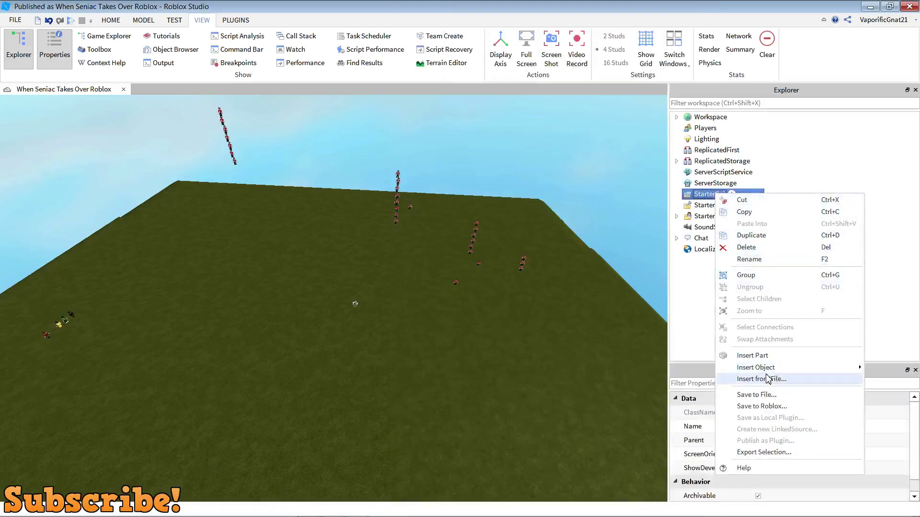
pyautogui.moveTo(767, 371)
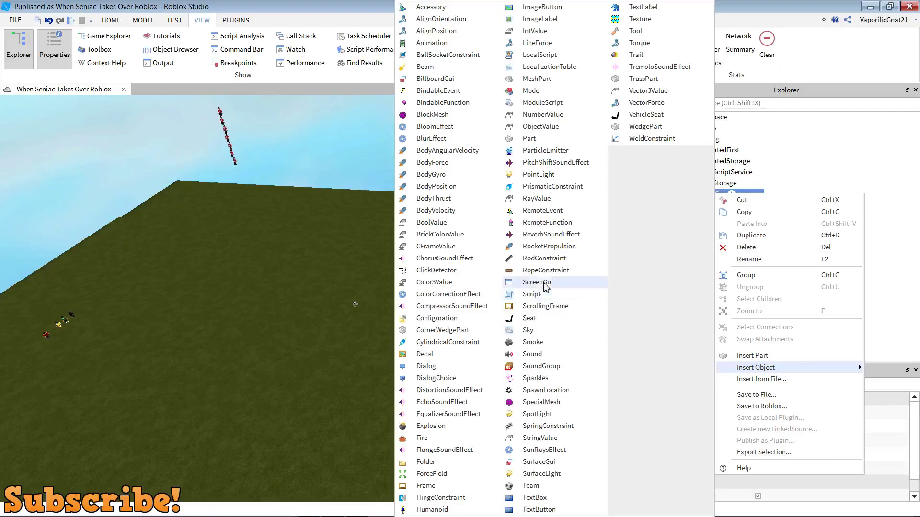
pyautogui.click(552, 297)
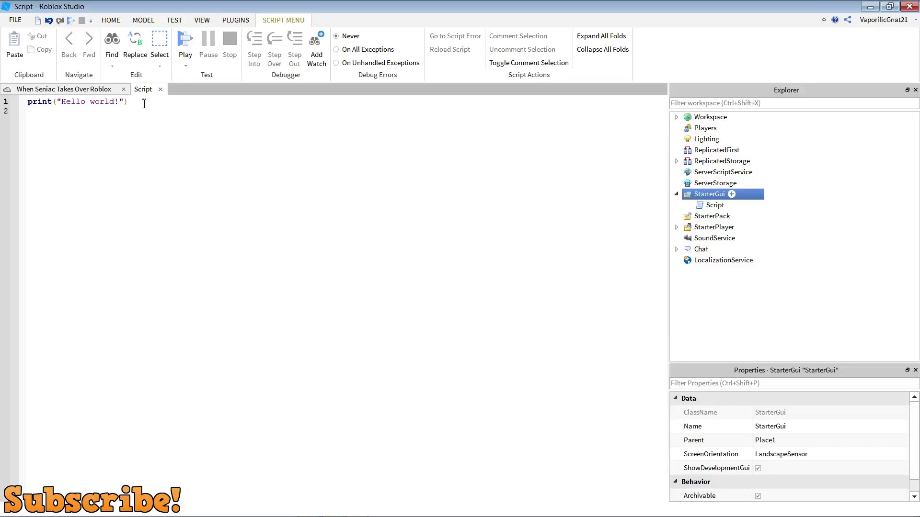
# Step: Delete the script's default Hello world print line, leaving it empty
pyautogui.hotkey('shift', 'End')
pyautogui.press('BackSpace')
pyautogui.moveTo(571, 516)
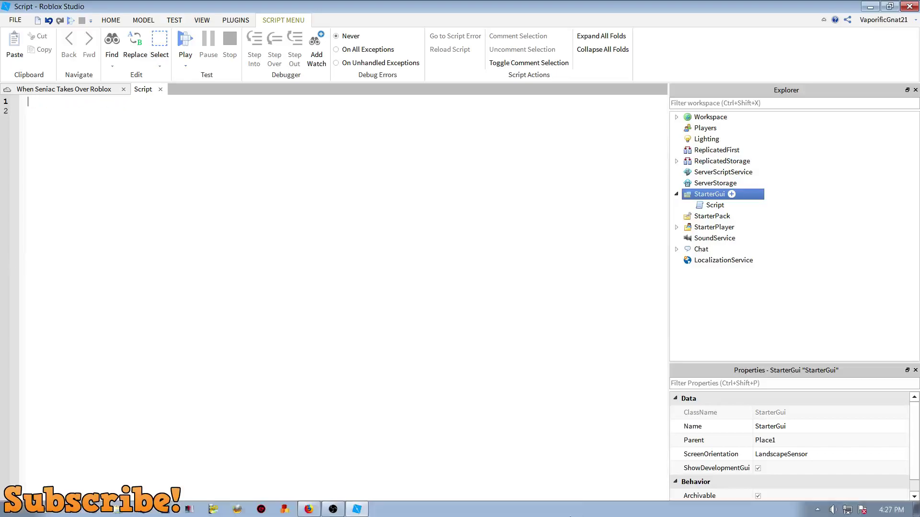
pyautogui.click(309, 509)
# Step: Copy the game.Workspace.Sound:Play() text from the Firefox New Tab address bar
pyautogui.click(158, 32)
pyautogui.write('game.Workspace.Sound:Play()')
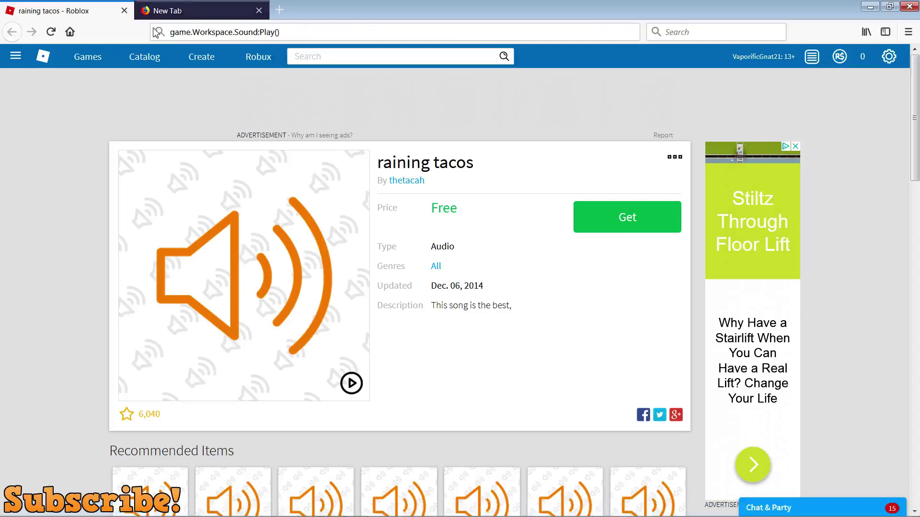
pyautogui.hotkey('ctrl', 'Tab')
pyautogui.moveTo(171, 33); pyautogui.dragTo(282, 40)
pyautogui.rightClick(266, 35)
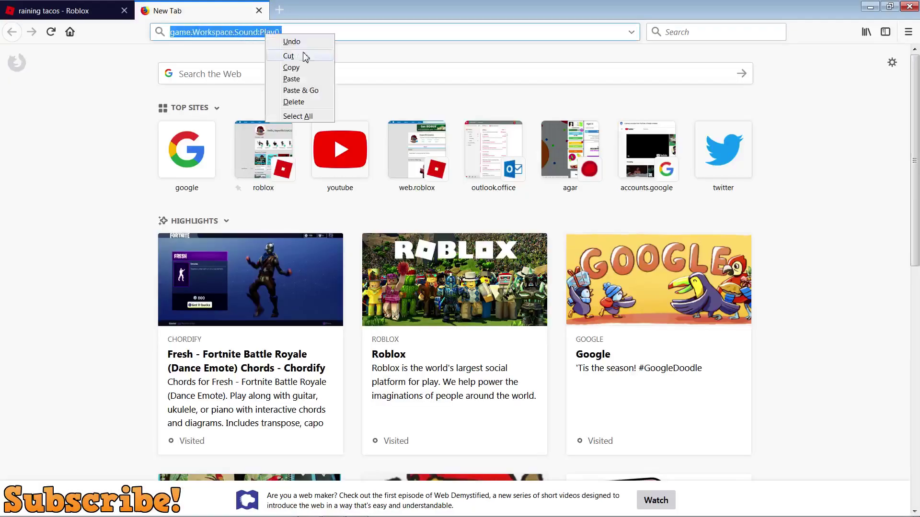
pyautogui.click(307, 71)
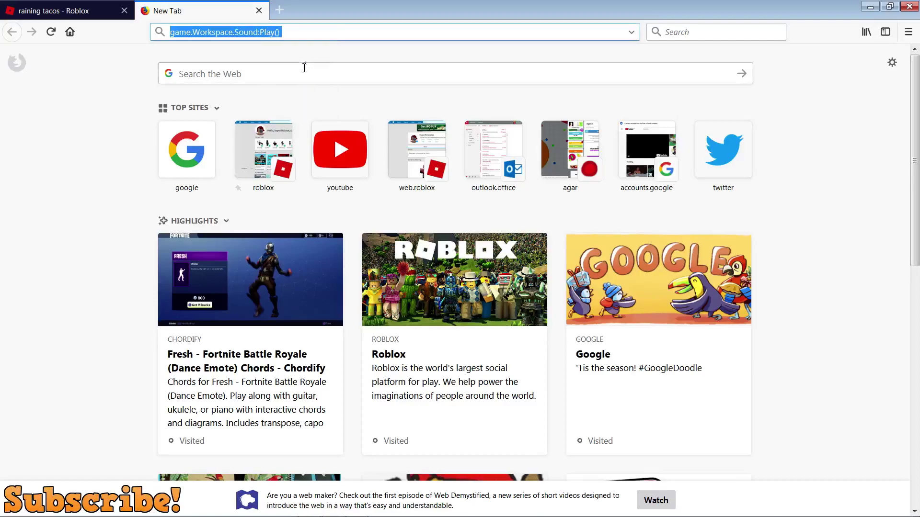
# Step: Paste game.Workspace.Sound:Play() into the StarterGui script and close the script tab
pyautogui.click(357, 510)
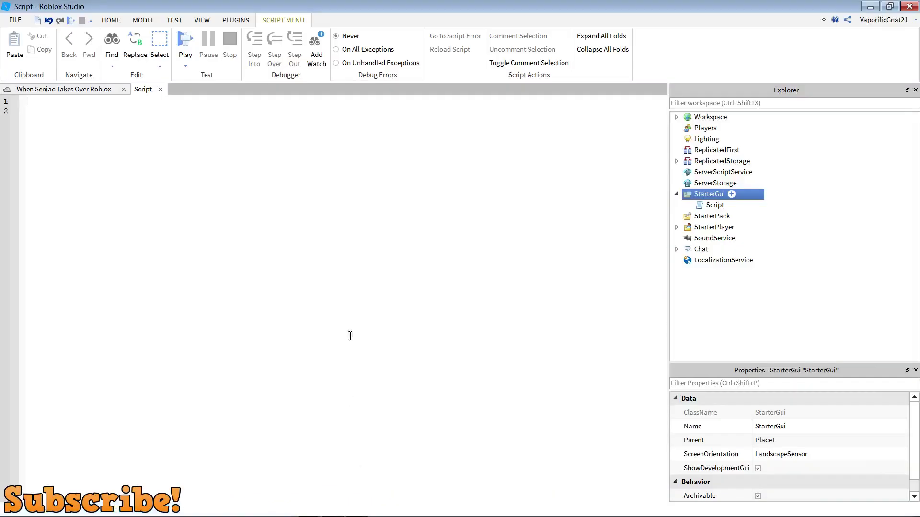
pyautogui.hotkey('ctrl', 'v')
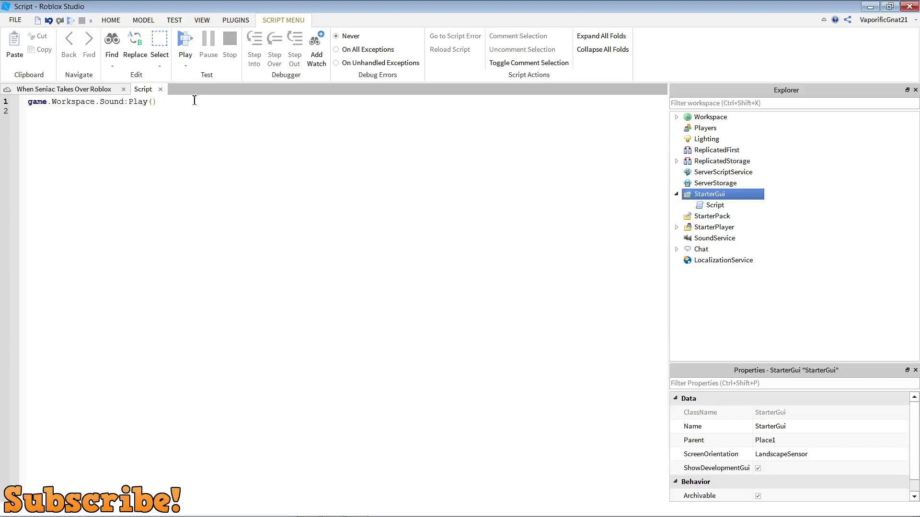
pyautogui.click(161, 91)
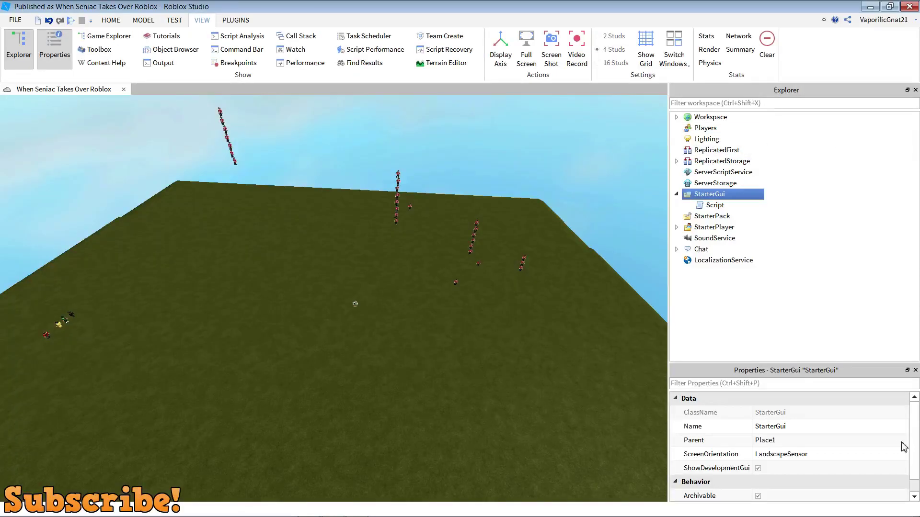
# Step: Hide the Explorer and Properties panes and return the ribbon to the HOME tools
pyautogui.click(19, 48)
pyautogui.click(55, 47)
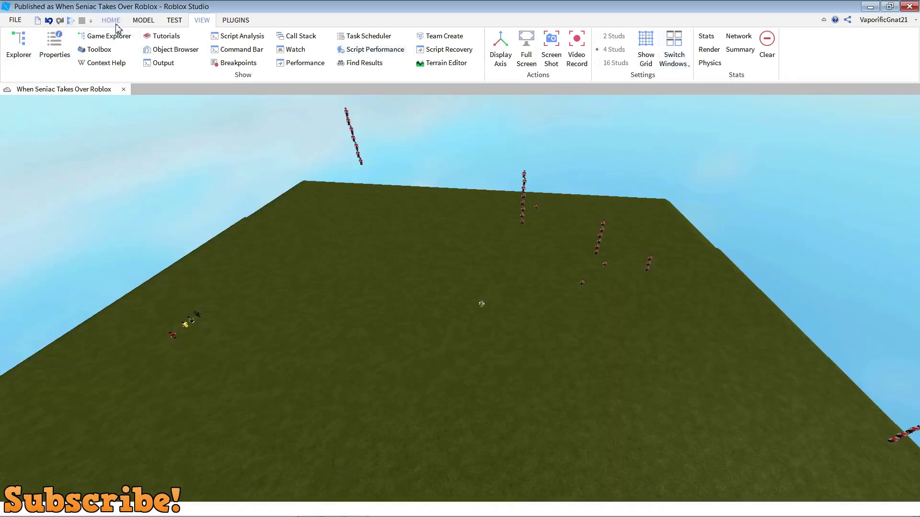
pyautogui.click(234, 21)
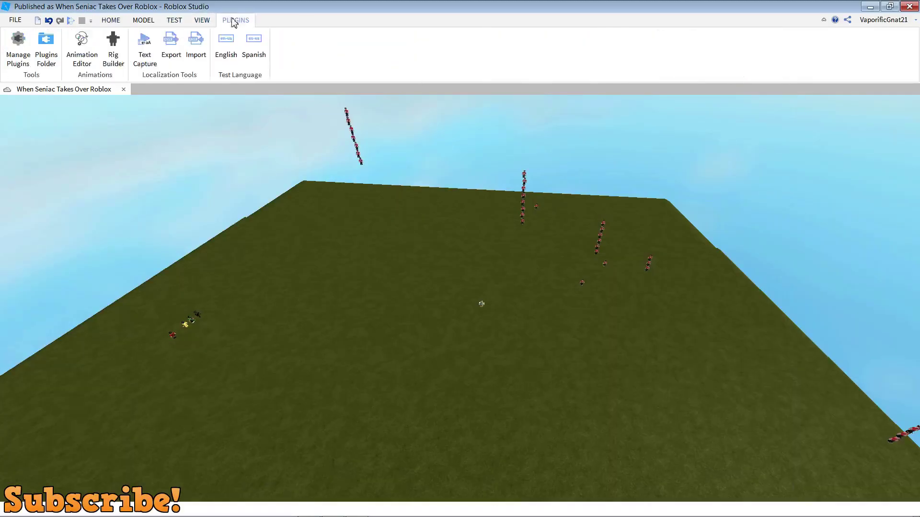
pyautogui.click(142, 21)
pyautogui.click(121, 22)
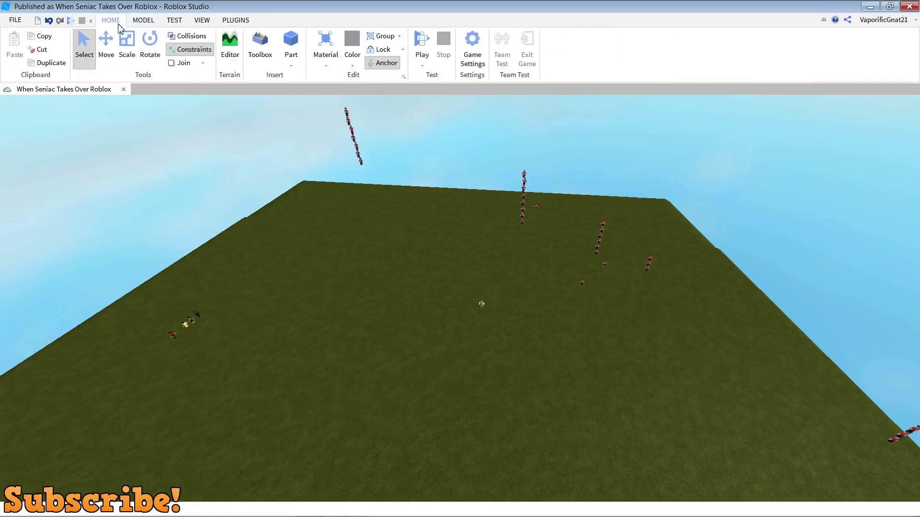
pyautogui.click(422, 46)
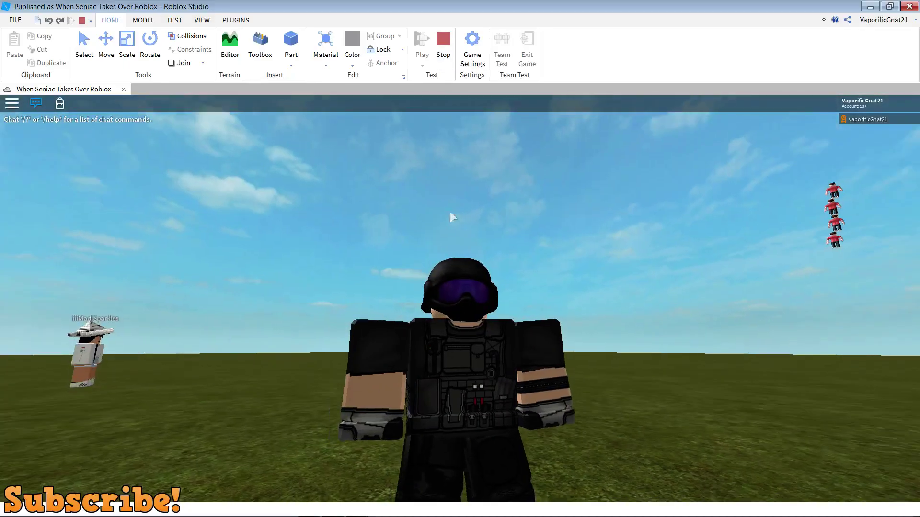
pyautogui.click(445, 47)
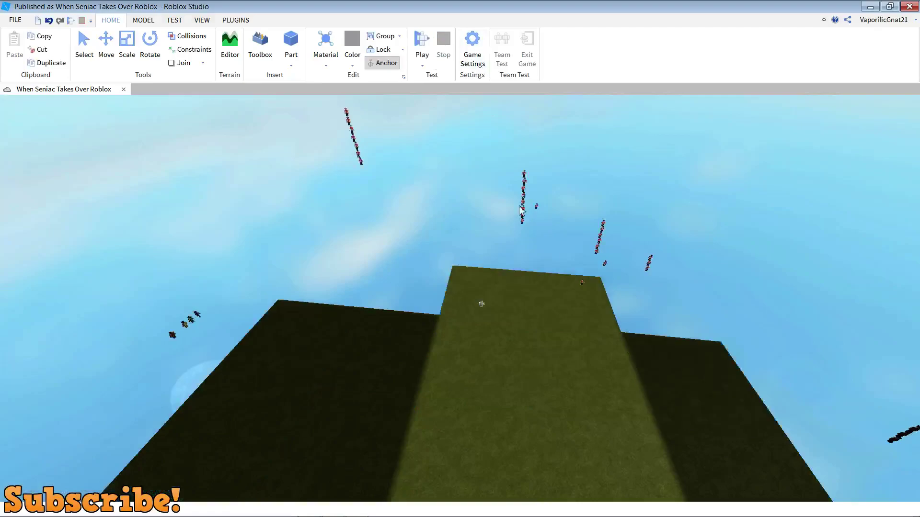